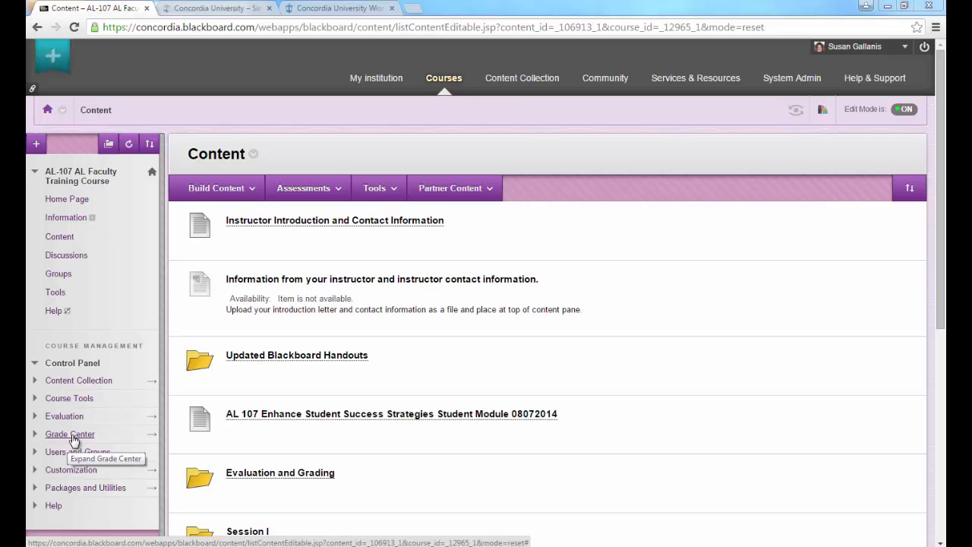
Step: Open the test student's 1.1 Online Discussion attempt from the course's Needs Grading list and review the post
{"action": "left_click", "coordinate": [74, 438]}
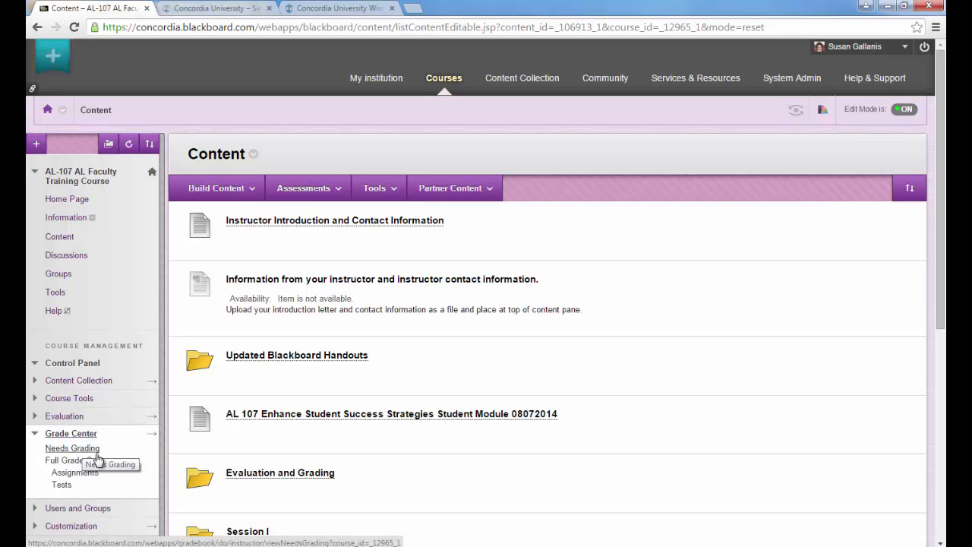
{"action": "left_click", "coordinate": [95, 449]}
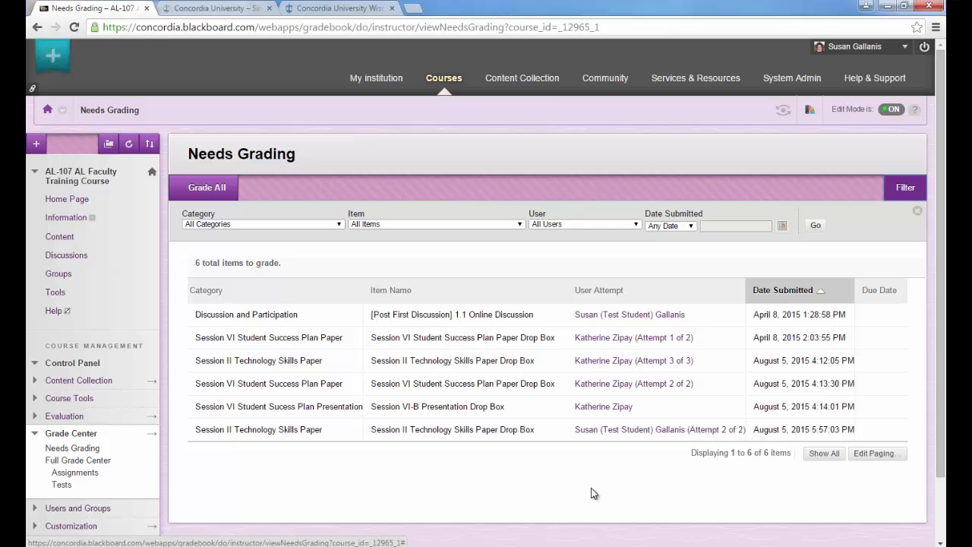
{"action": "left_click", "coordinate": [623, 318]}
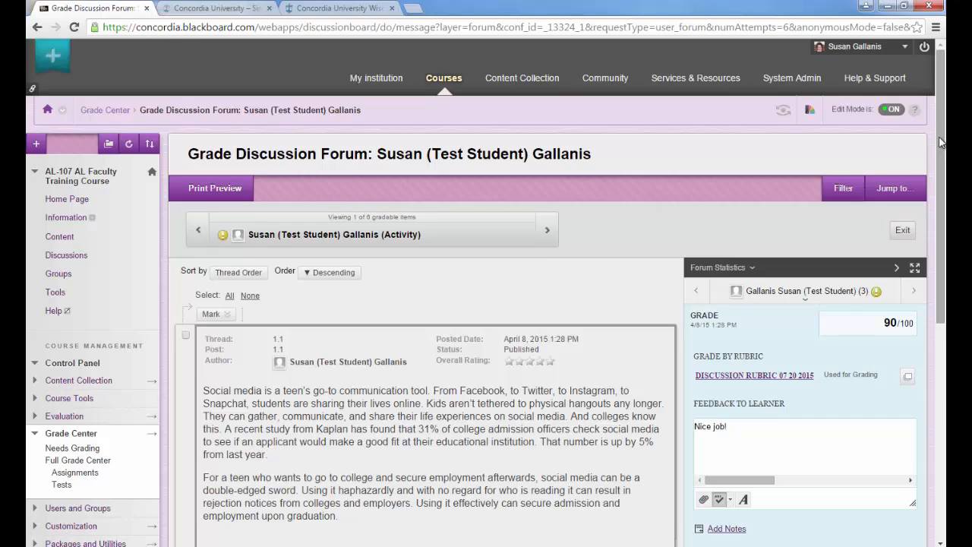
{"action": "left_click_drag", "start_coordinate": [940, 142], "coordinate": [937, 188]}
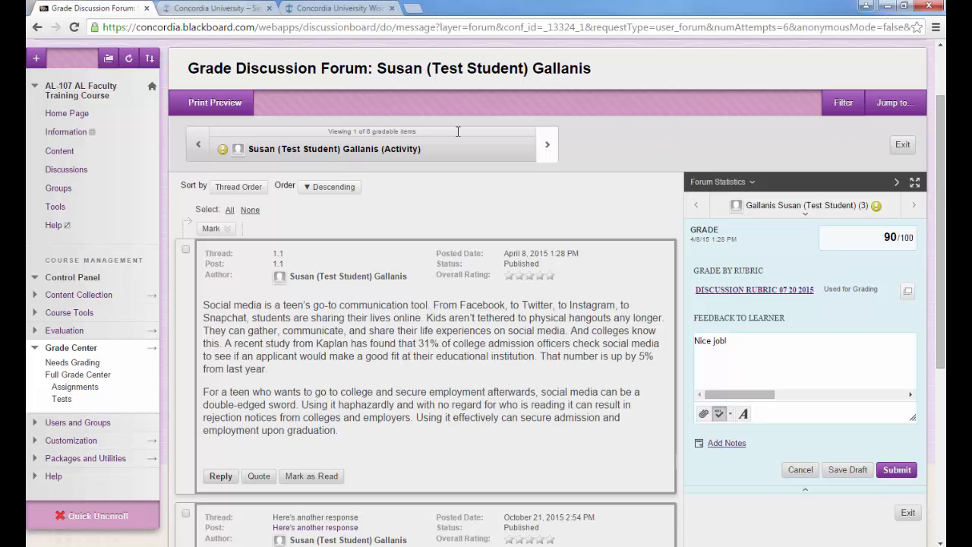
Step: Open grading for the ungraded student in the discussion board's [Post First Discussion] 1.1 Online Discussion forum
{"action": "left_click", "coordinate": [81, 171]}
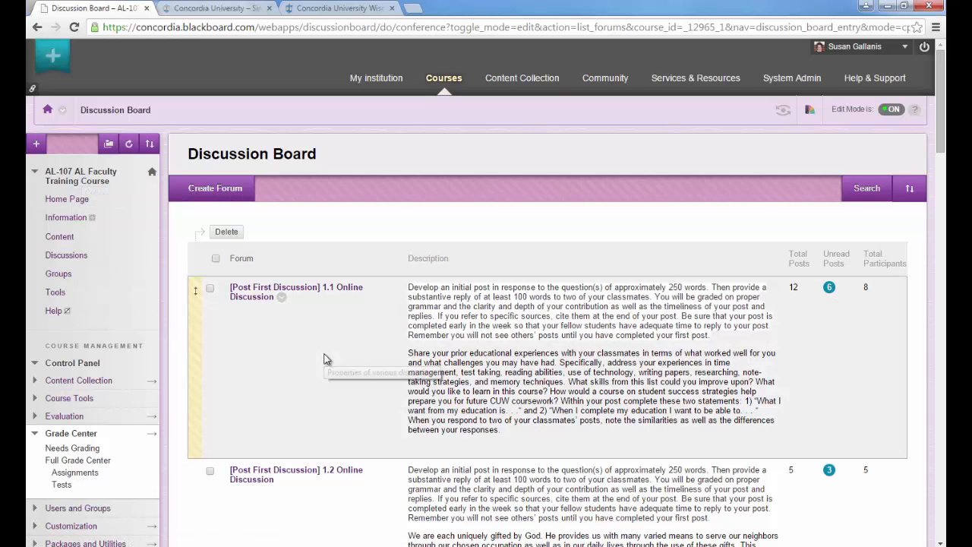
{"action": "left_click", "coordinate": [301, 292]}
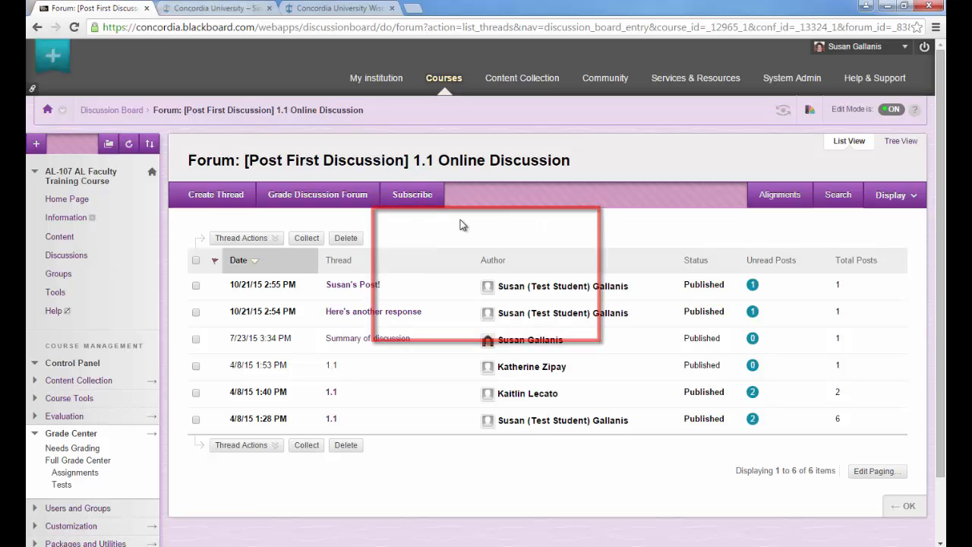
{"action": "left_click", "coordinate": [350, 194]}
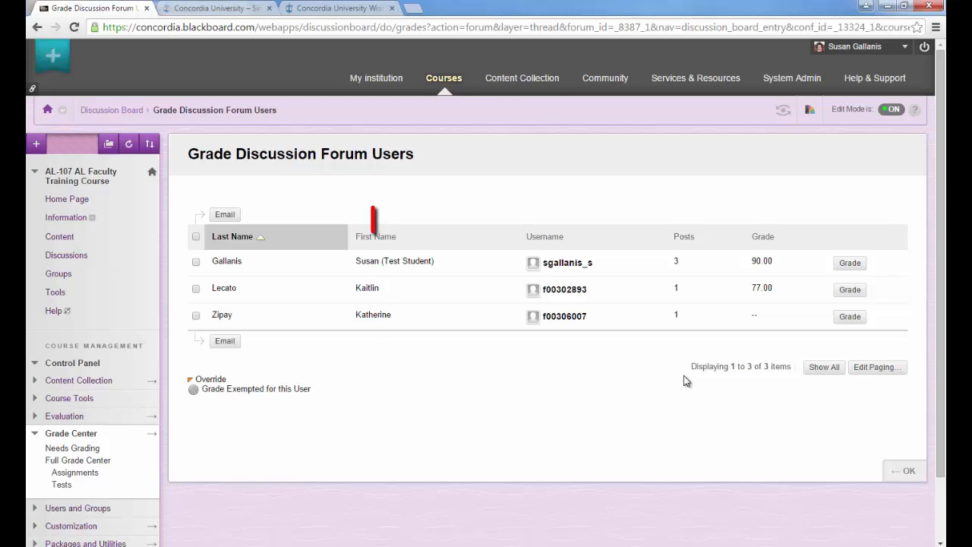
{"action": "left_click", "coordinate": [850, 317]}
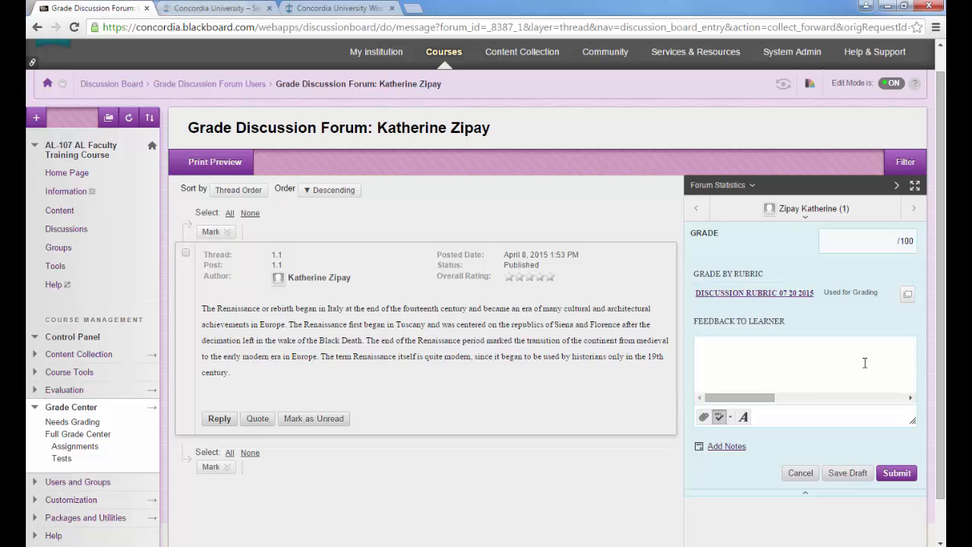
Step: Expand Discussion Rubric 07 20 2015 inline and show its descriptions and feedback fields
{"action": "left_click", "coordinate": [791, 293]}
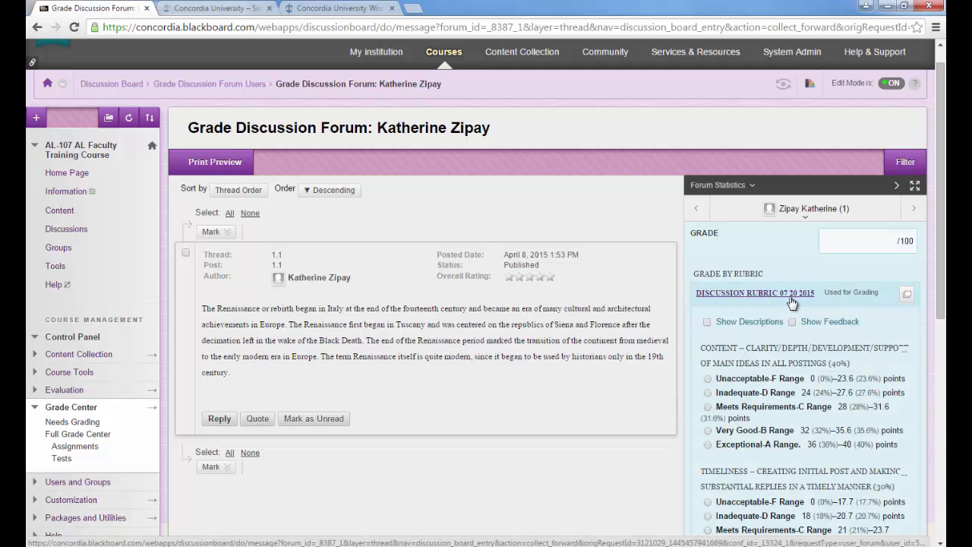
{"action": "scroll", "coordinate": [942, 225], "scroll_direction": "down", "scroll_amount": 2}
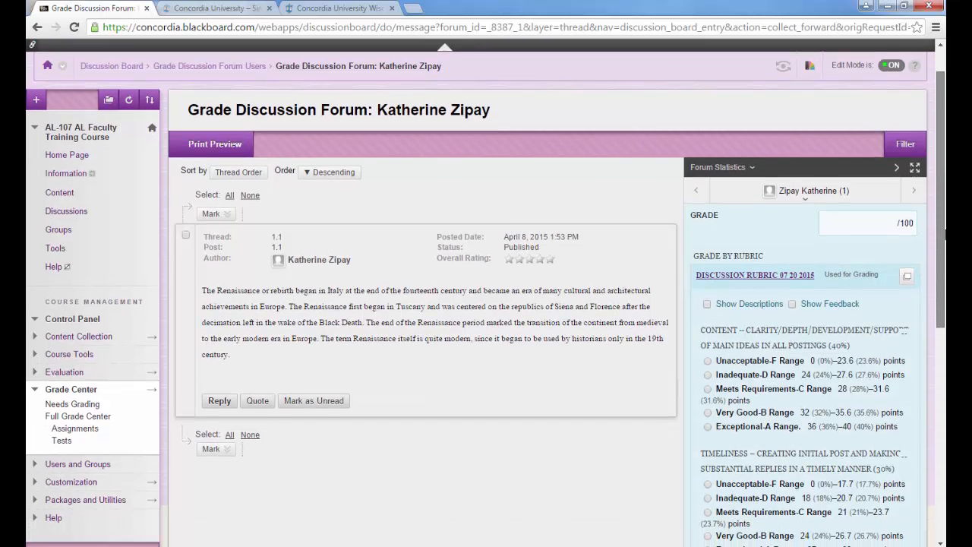
{"action": "scroll", "coordinate": [941, 225], "scroll_direction": "down", "scroll_amount": 2}
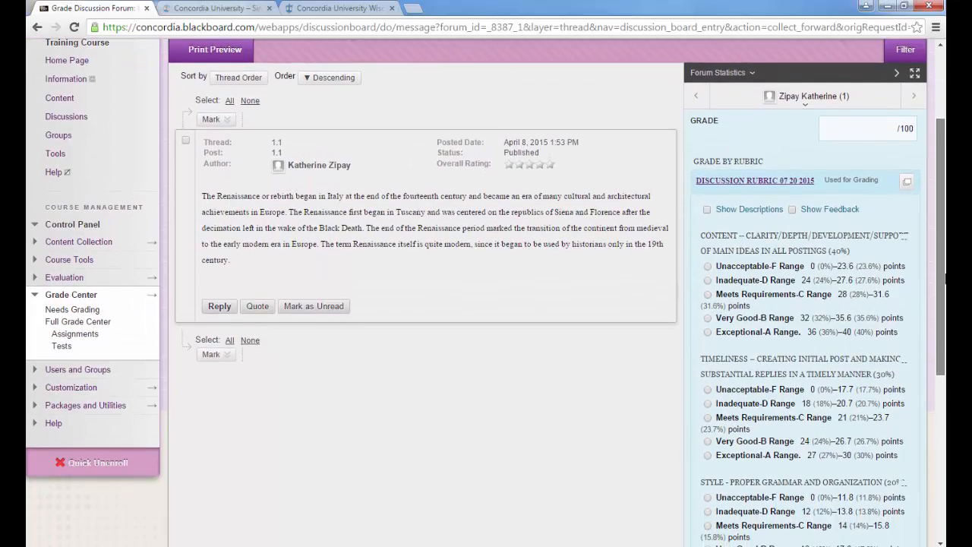
{"action": "mouse_move", "coordinate": [946, 279]}
{"action": "left_mouse_down"}
{"action": "mouse_move", "coordinate": [945, 438]}
{"action": "mouse_move", "coordinate": [946, 279]}
{"action": "left_mouse_up"}
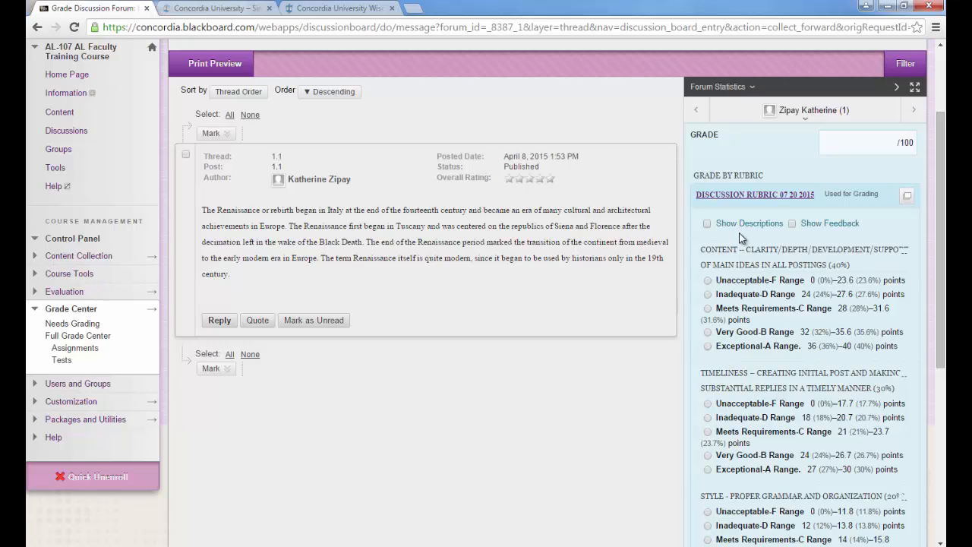
{"action": "left_click", "coordinate": [707, 224]}
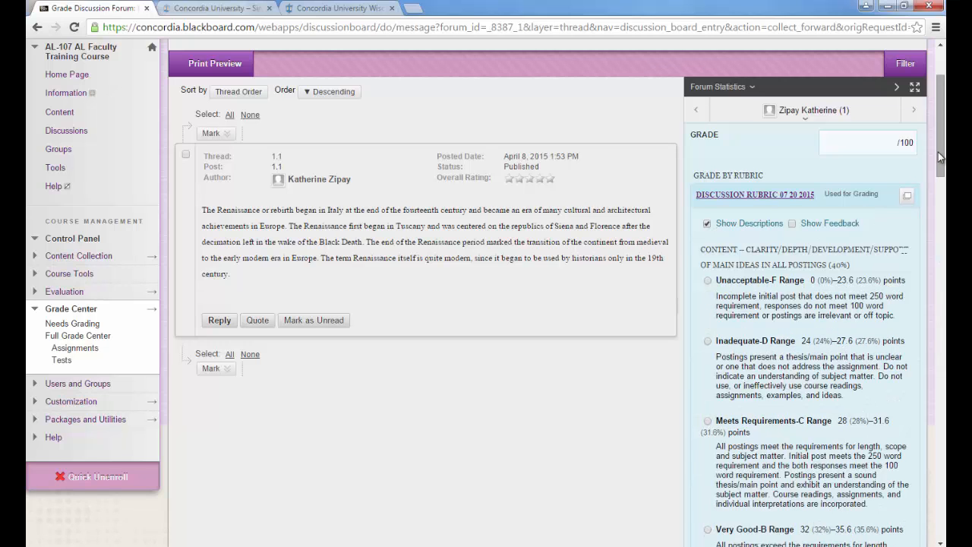
{"action": "mouse_move", "coordinate": [939, 166]}
{"action": "left_mouse_down"}
{"action": "mouse_move", "coordinate": [944, 208]}
{"action": "mouse_move", "coordinate": [944, 183]}
{"action": "left_mouse_up"}
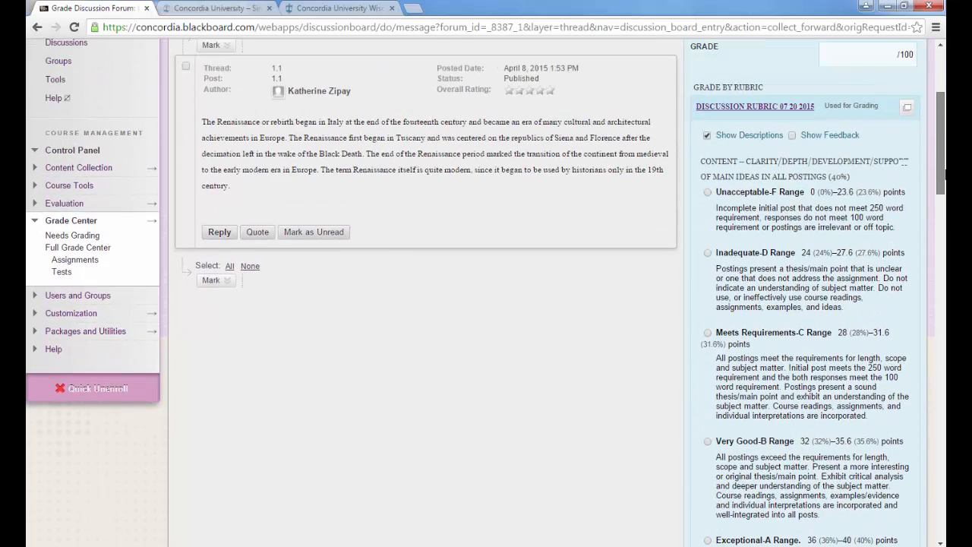
{"action": "left_click", "coordinate": [791, 136]}
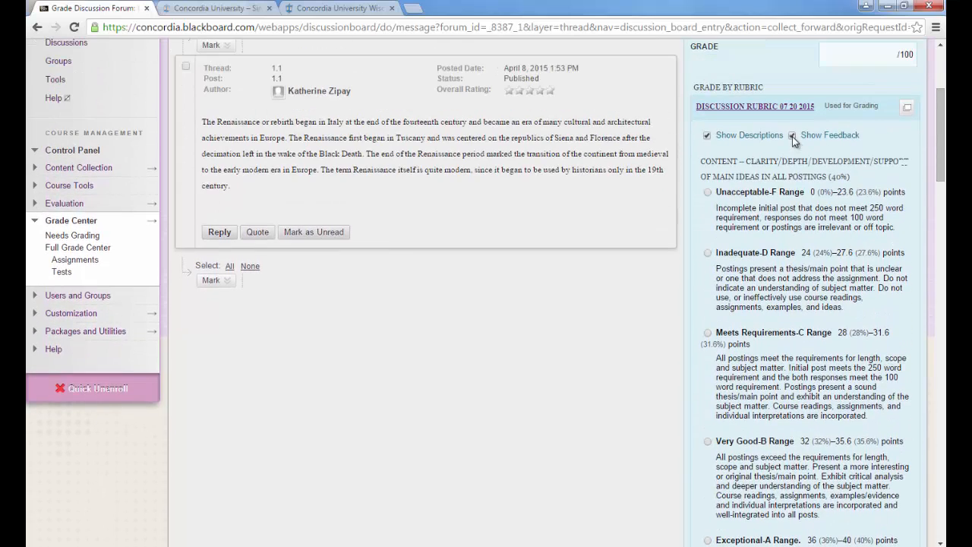
{"action": "left_click_drag", "start_coordinate": [940, 133], "coordinate": [940, 190]}
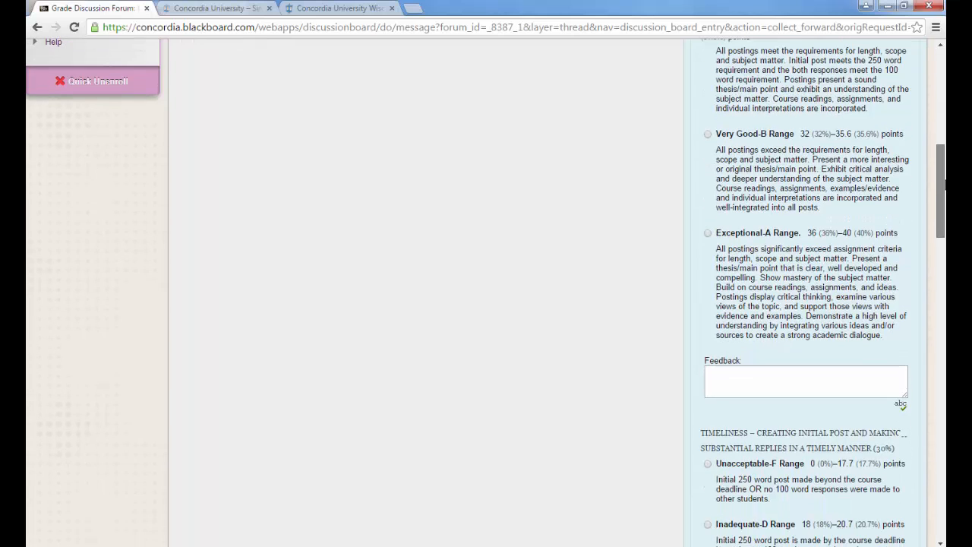
{"action": "left_click", "coordinate": [775, 378]}
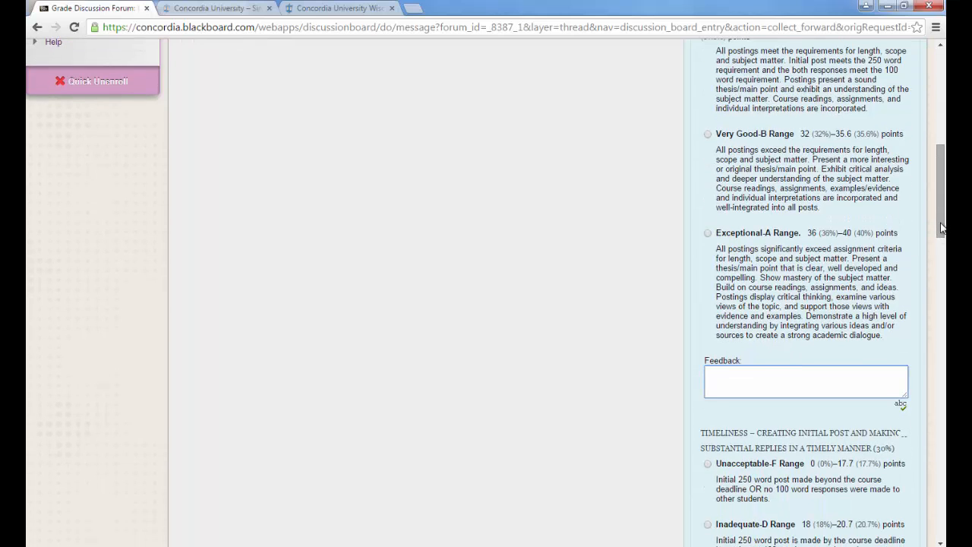
Step: Rate the Content criterion in the inline rubric as Meets Requirements-C Range with 31.6 points
{"action": "left_click_drag", "start_coordinate": [940, 228], "coordinate": [940, 190]}
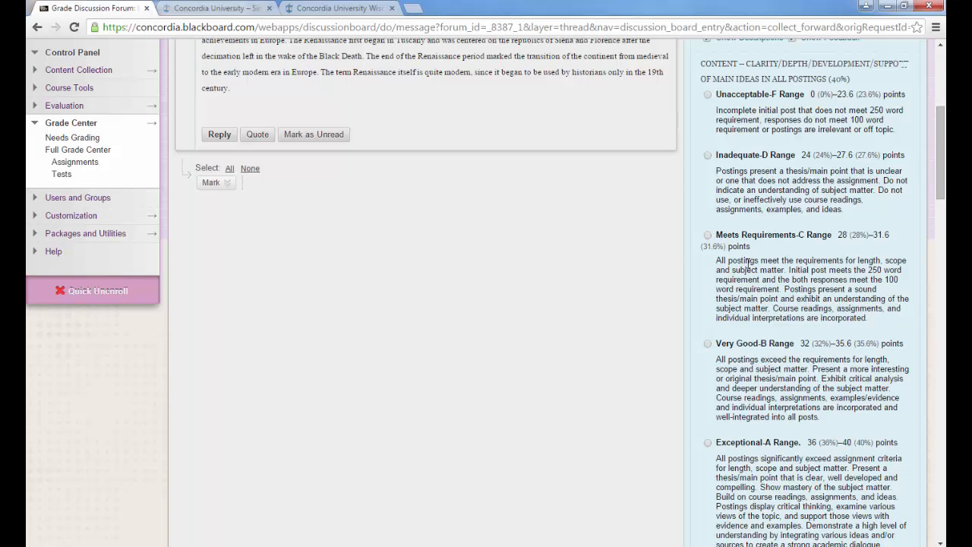
{"action": "left_click", "coordinate": [708, 236]}
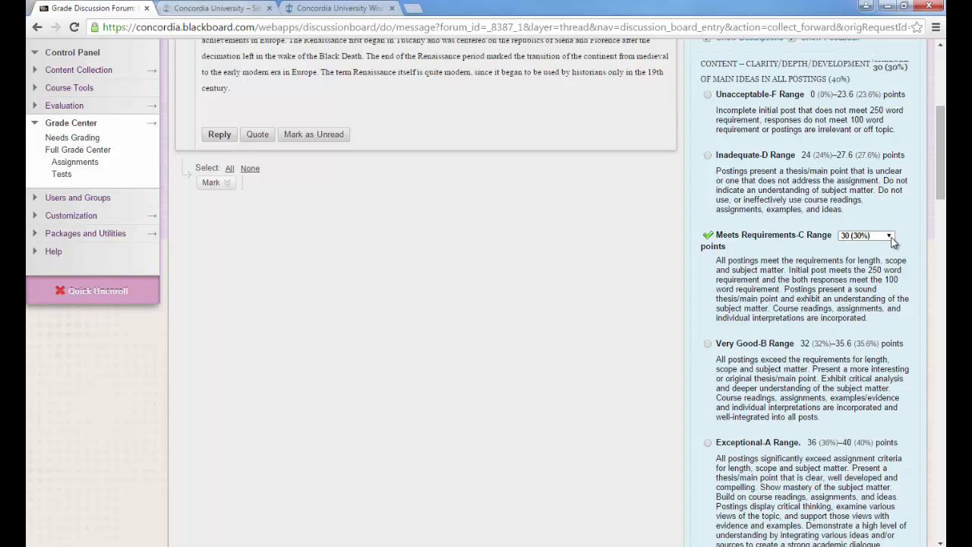
{"action": "left_click", "coordinate": [890, 236]}
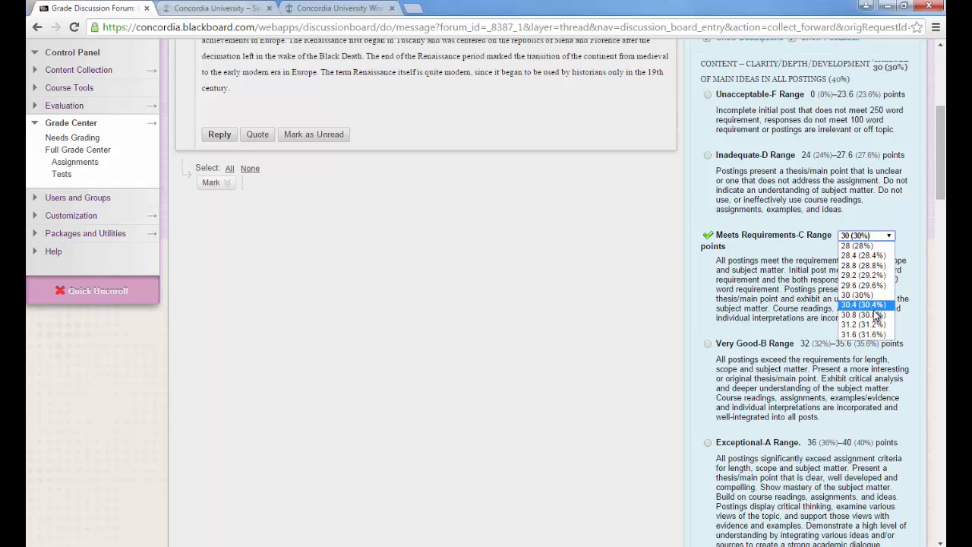
{"action": "left_click", "coordinate": [877, 335]}
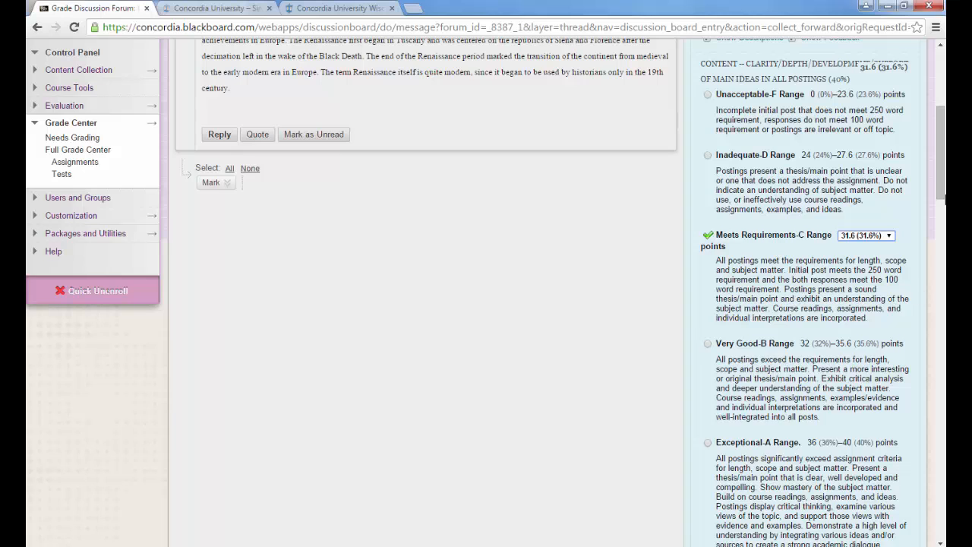
Step: Rate the Timeliness criterion in the inline rubric as Very Good-B Range with 24.3 points
{"action": "left_click_drag", "start_coordinate": [943, 192], "coordinate": [944, 296]}
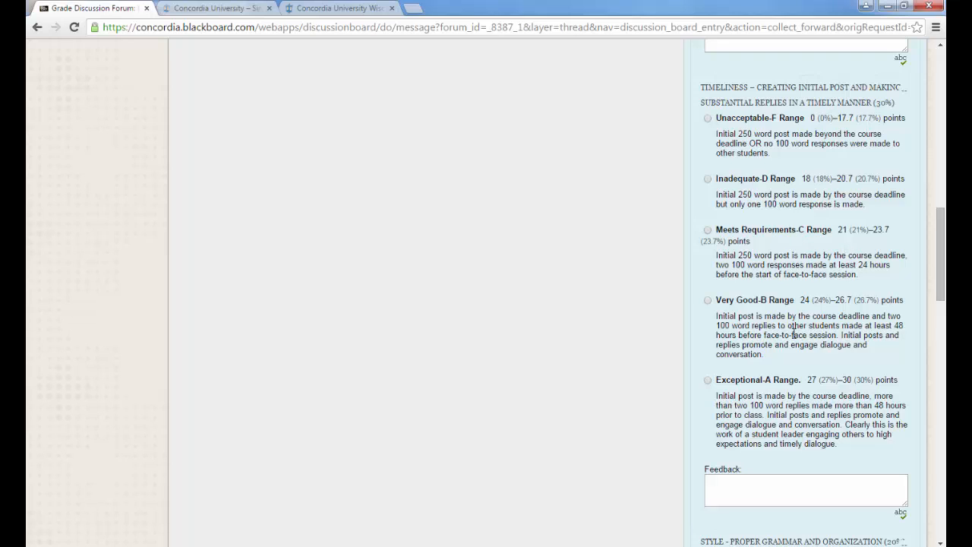
{"action": "left_click", "coordinate": [708, 301]}
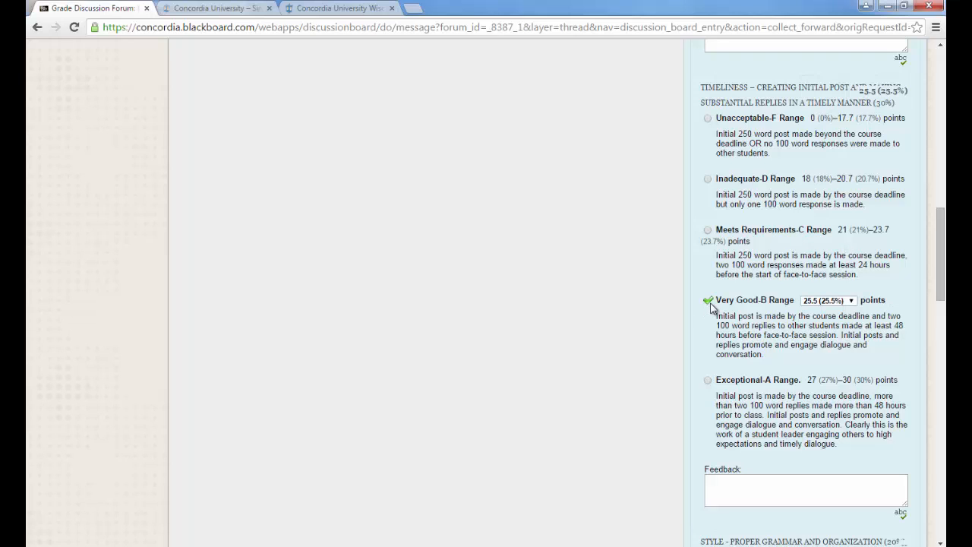
{"action": "left_click", "coordinate": [837, 303]}
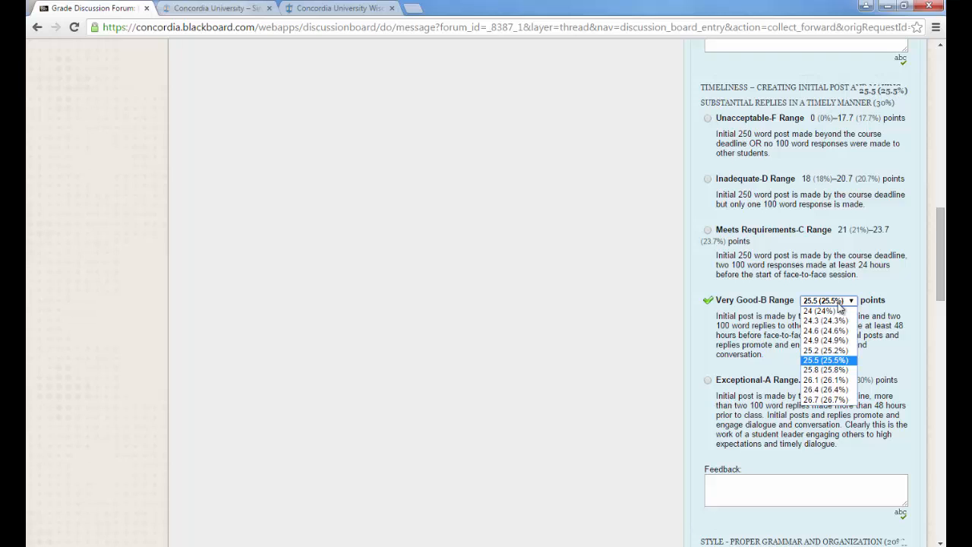
{"action": "left_click", "coordinate": [841, 320]}
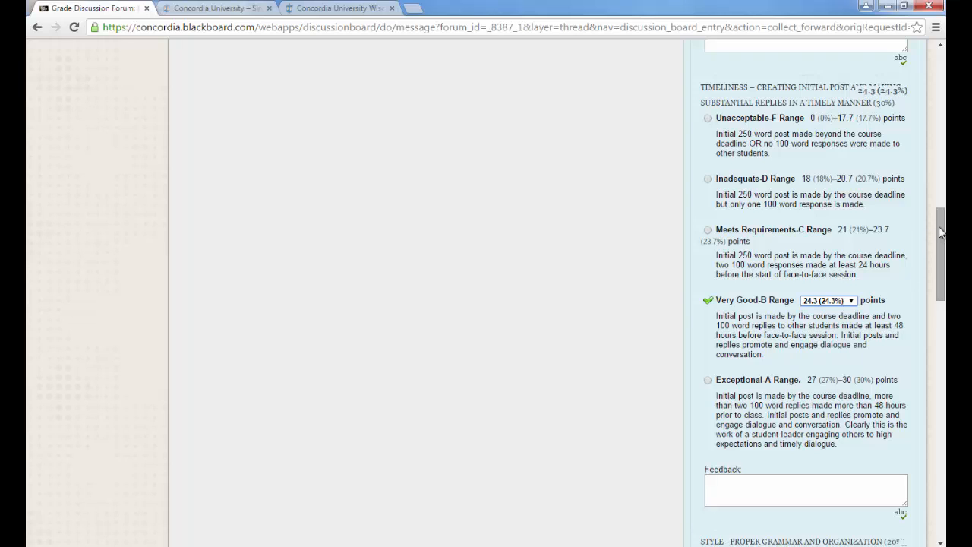
Step: Rate both the Style and Citation criteria in the inline rubric as Meets Requirements-C Range
{"action": "left_click_drag", "start_coordinate": [941, 234], "coordinate": [944, 422]}
{"action": "left_click", "coordinate": [708, 312]}
{"action": "left_click", "coordinate": [706, 305]}
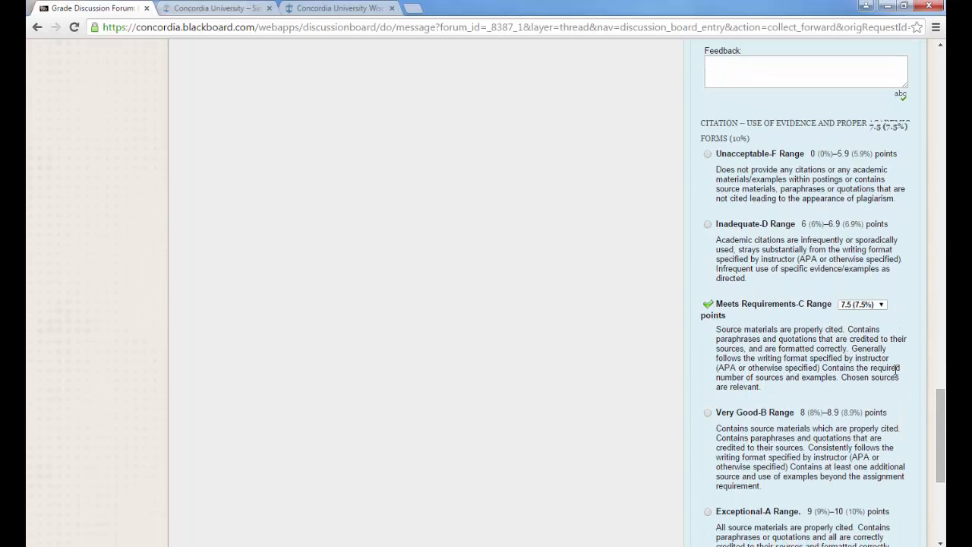
Step: Enter 79.0 as the adjusted rubric total, and close the inline rubric without saving it
{"action": "left_click_drag", "start_coordinate": [937, 409], "coordinate": [944, 462]}
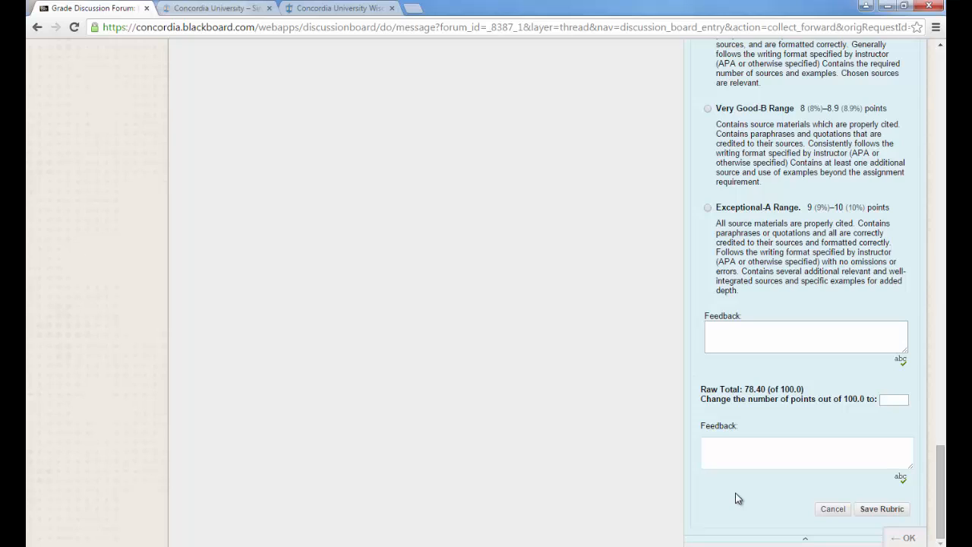
{"action": "left_click", "coordinate": [899, 398]}
{"action": "type", "text": "79.0"}
{"action": "left_click", "coordinate": [800, 447]}
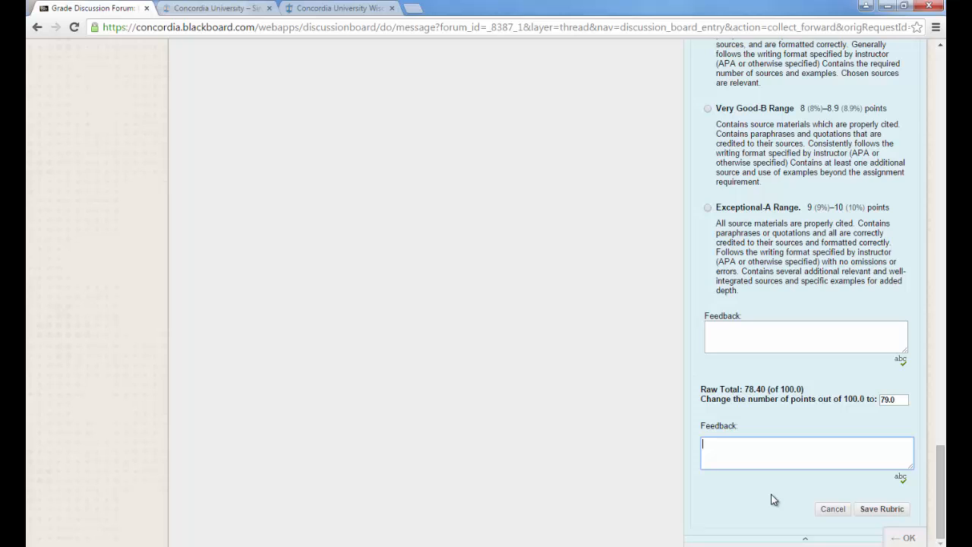
{"action": "left_click", "coordinate": [838, 511]}
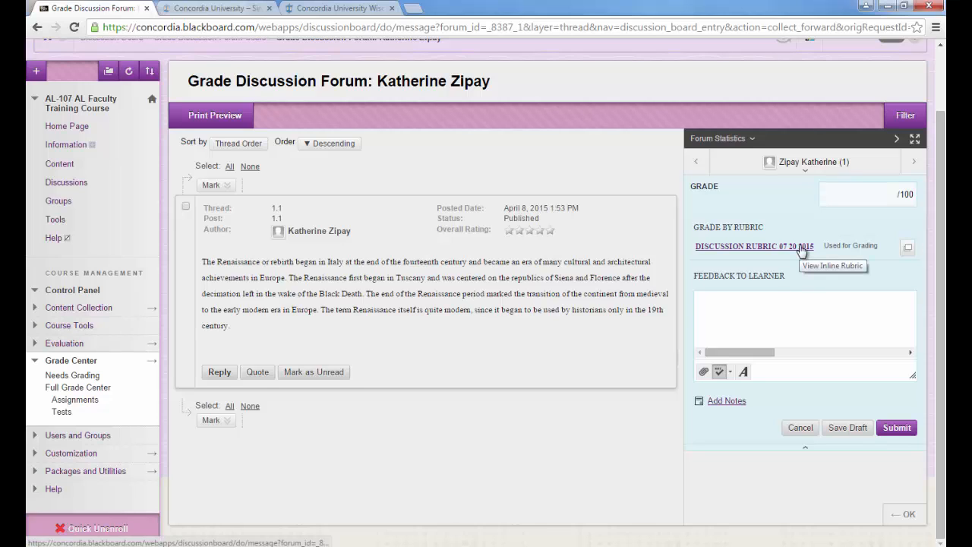
Step: Open the discussion rubric in a separate window and widen that window in both directions
{"action": "left_click", "coordinate": [908, 249]}
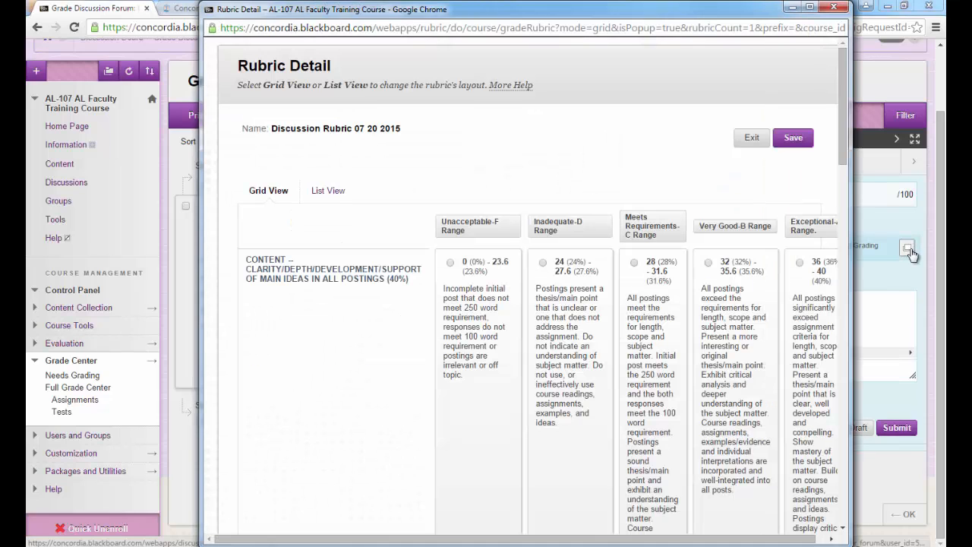
{"action": "left_click_drag", "start_coordinate": [203, 259], "coordinate": [61, 259]}
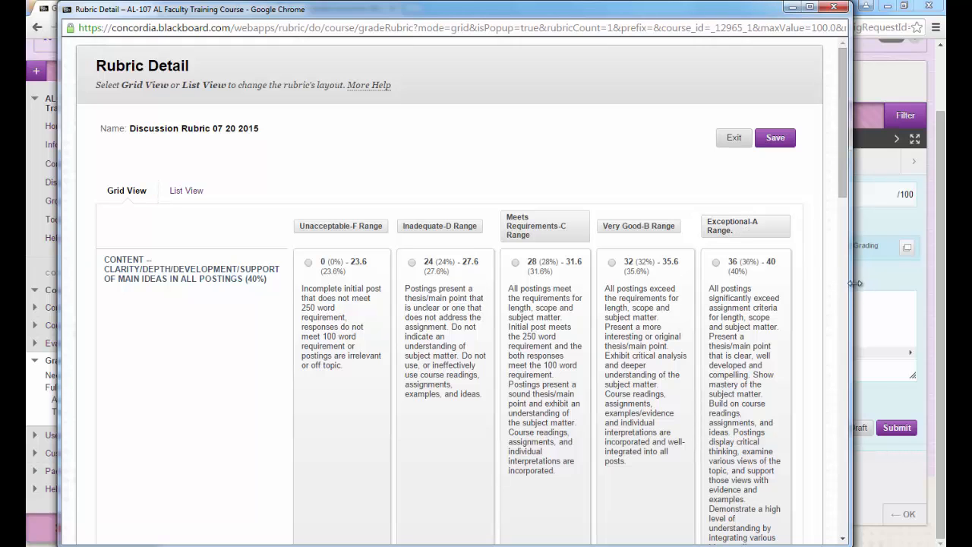
{"action": "left_click_drag", "start_coordinate": [851, 284], "coordinate": [932, 285]}
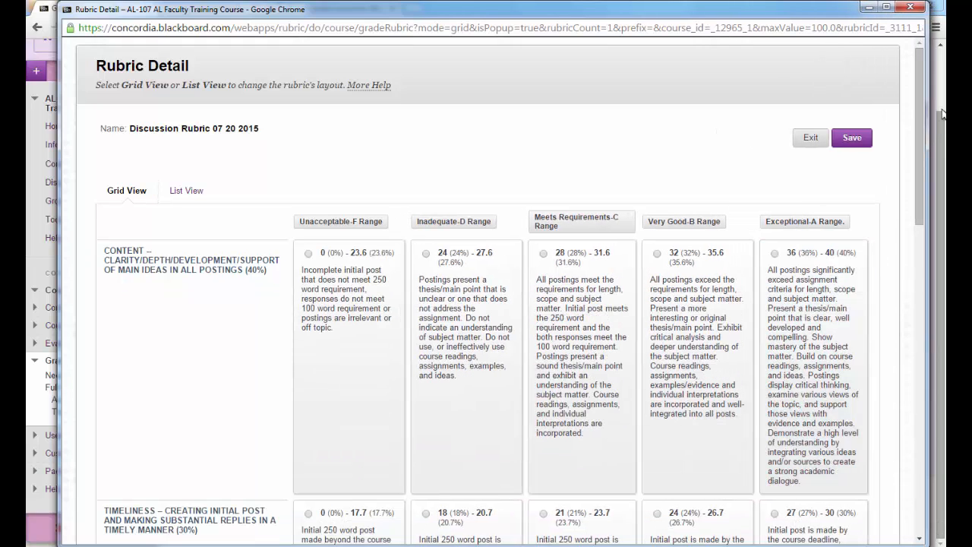
Step: Rate the Content criterion as Meets Requirements-C Range with 29.6 points
{"action": "mouse_move", "coordinate": [918, 122]}
{"action": "left_mouse_down"}
{"action": "mouse_move", "coordinate": [936, 257]}
{"action": "mouse_move", "coordinate": [930, 366]}
{"action": "mouse_move", "coordinate": [940, 351]}
{"action": "mouse_move", "coordinate": [944, 256]}
{"action": "mouse_move", "coordinate": [932, 121]}
{"action": "left_mouse_up"}
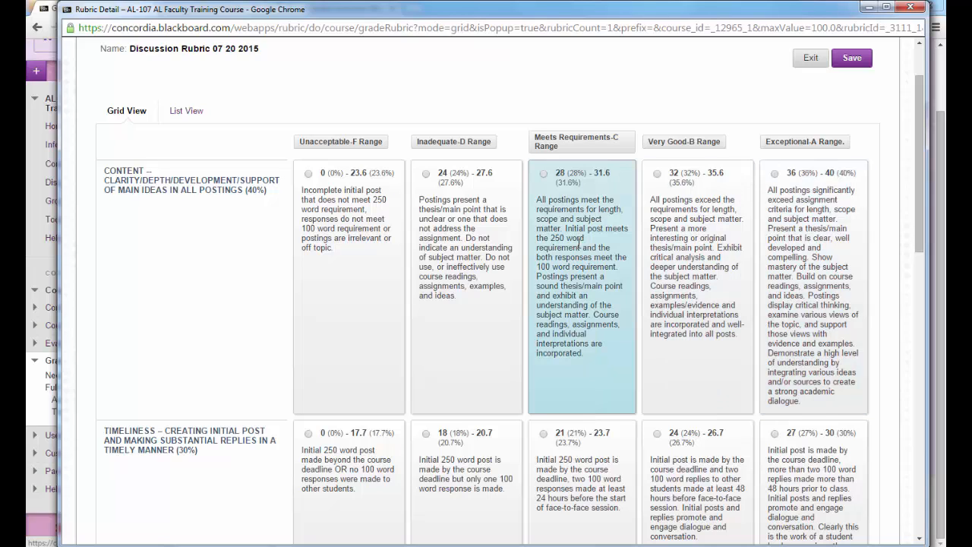
{"action": "left_click", "coordinate": [578, 243]}
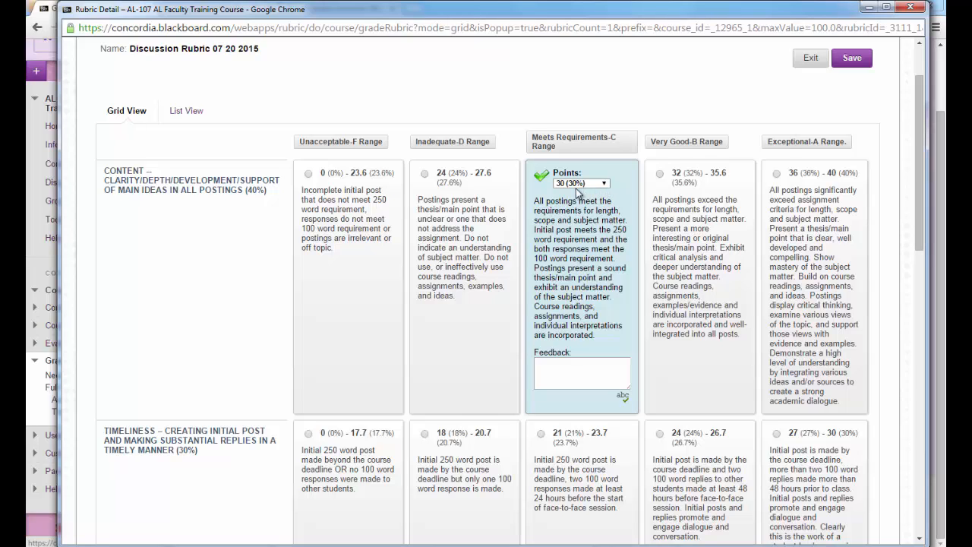
{"action": "left_click", "coordinate": [604, 184]}
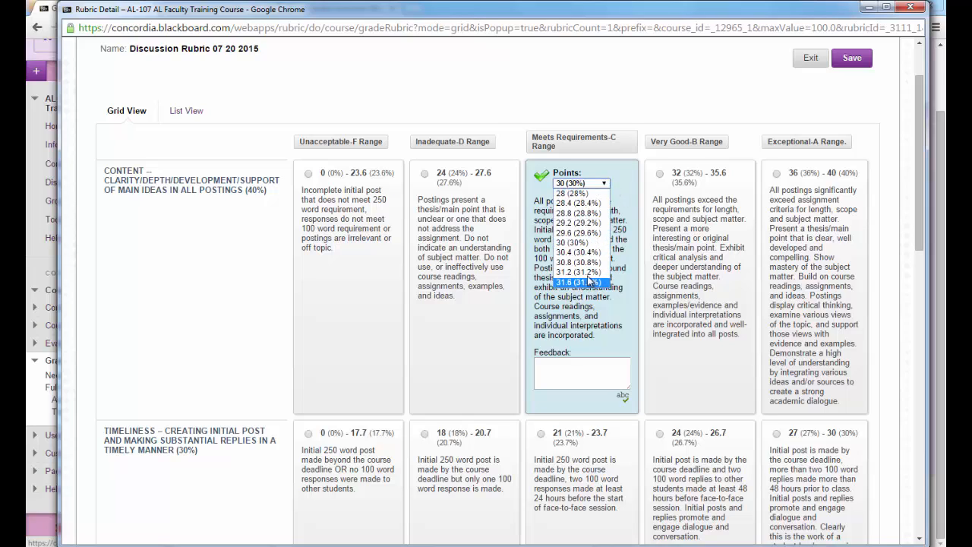
{"action": "left_click", "coordinate": [590, 233]}
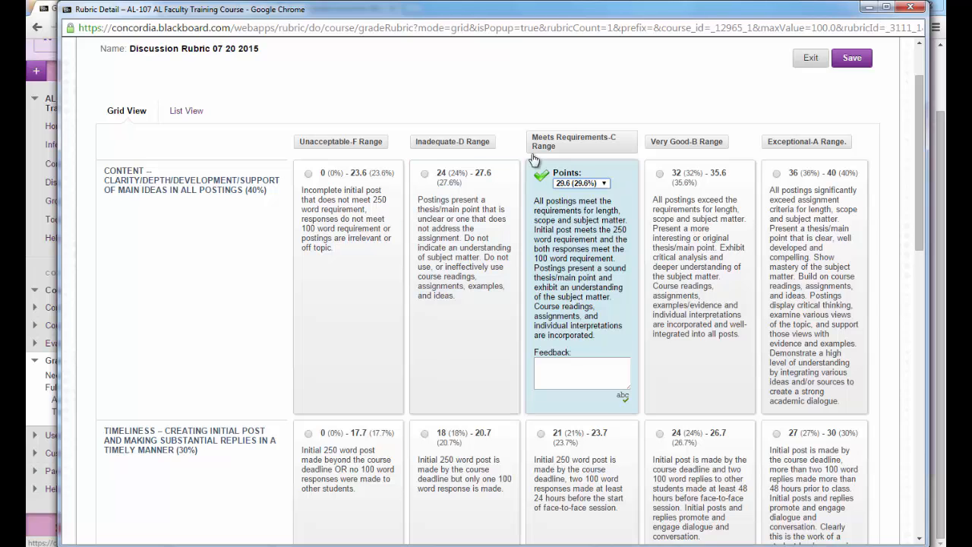
Step: Apply the Meets Requirements-C Range rating to the whole column of criteria at once and review the selected cells
{"action": "left_click", "coordinate": [604, 143]}
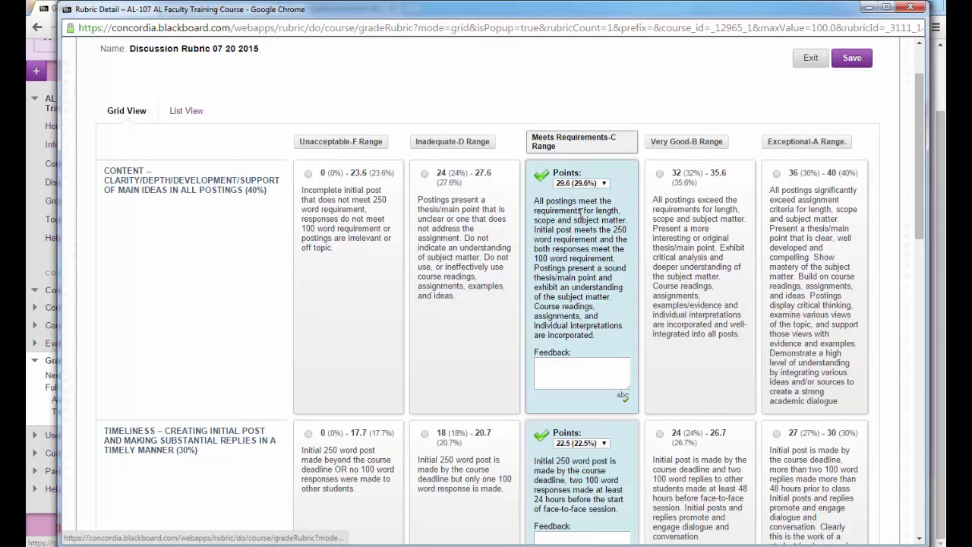
{"action": "scroll", "coordinate": [592, 190], "scroll_direction": "down", "scroll_amount": 3}
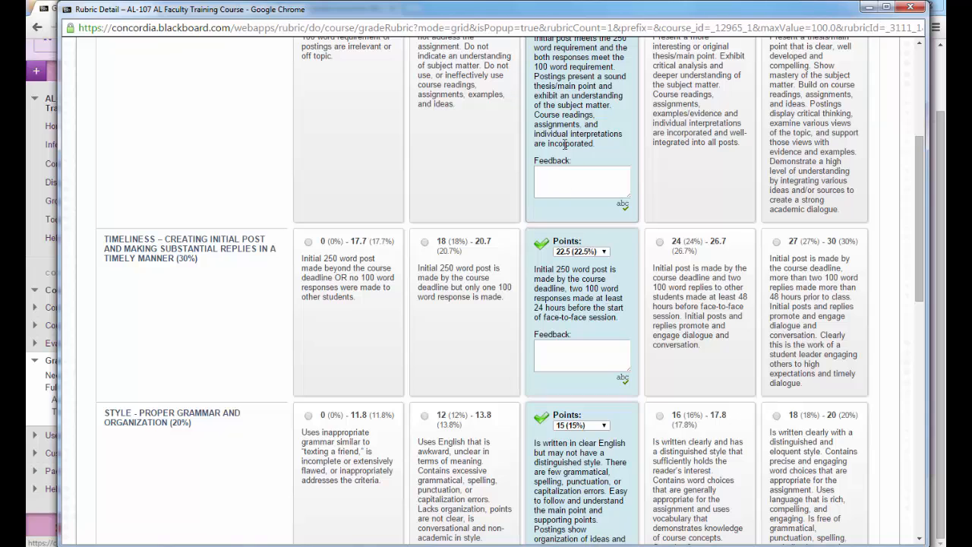
{"action": "scroll", "coordinate": [587, 230], "scroll_direction": "down", "scroll_amount": 5}
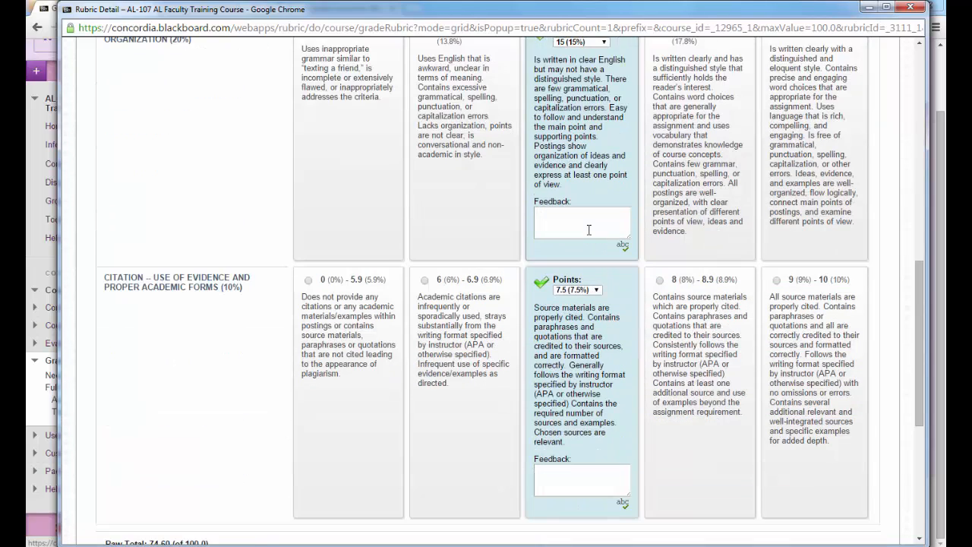
{"action": "scroll", "coordinate": [588, 229], "scroll_direction": "down", "scroll_amount": 2}
Step: Change the Style criterion to Very Good-B Range with 17 points and enter "lllllllhkjkjkj;" as its feedback
{"action": "scroll", "coordinate": [589, 228], "scroll_direction": "up", "scroll_amount": 4}
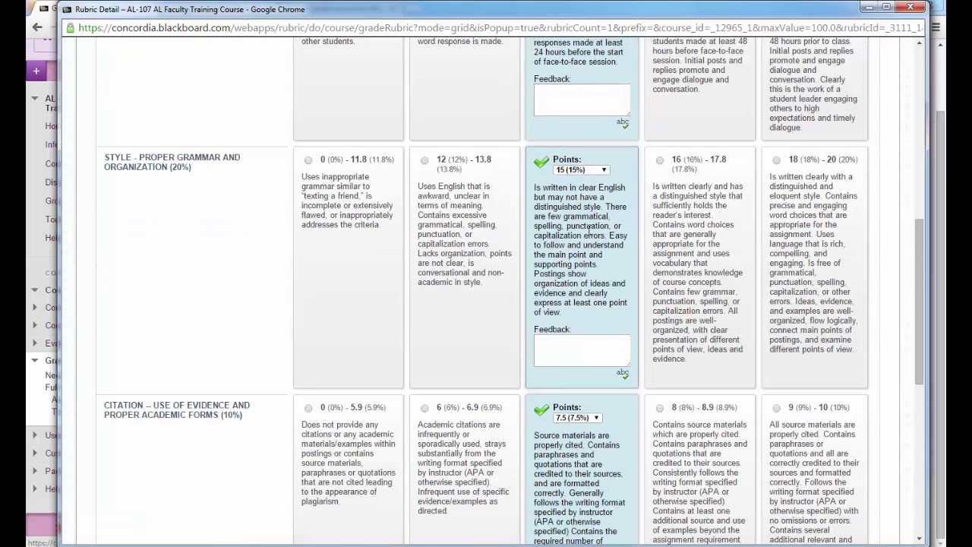
{"action": "scroll", "coordinate": [589, 230], "scroll_direction": "up", "scroll_amount": 1}
{"action": "left_click", "coordinate": [706, 315]}
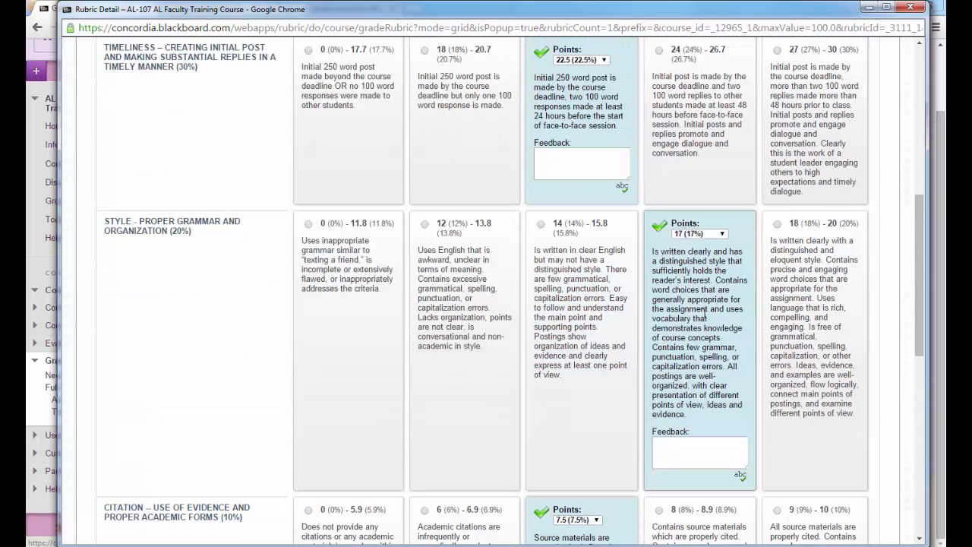
{"action": "scroll", "coordinate": [705, 314], "scroll_direction": "down", "scroll_amount": 2}
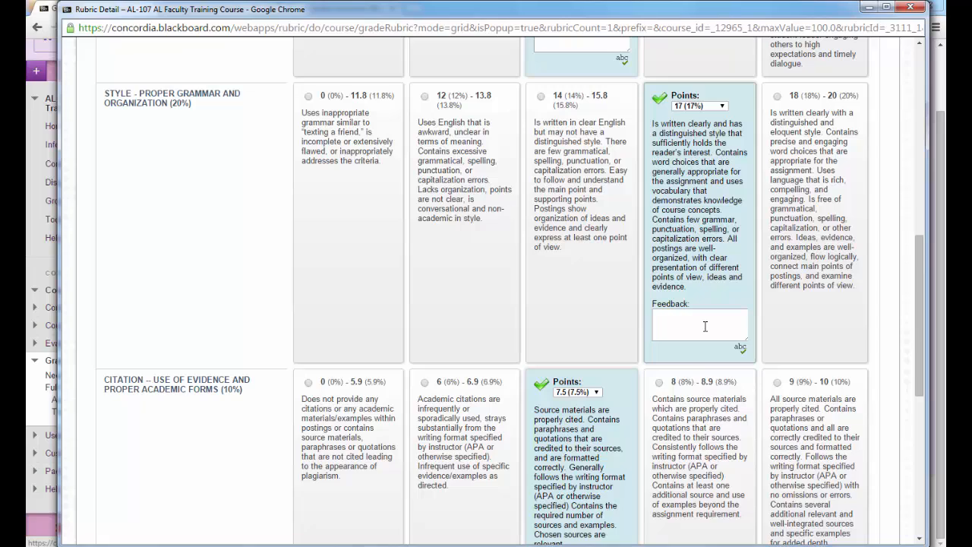
{"action": "left_click", "coordinate": [697, 321]}
{"action": "type", "text": "1111111hkjkjkj;"}
Step: Enter 77.00 as the adjusted rubric total and save the rubric, leaving the overall learner feedback empty
{"action": "scroll", "coordinate": [697, 321], "scroll_direction": "down", "scroll_amount": 3}
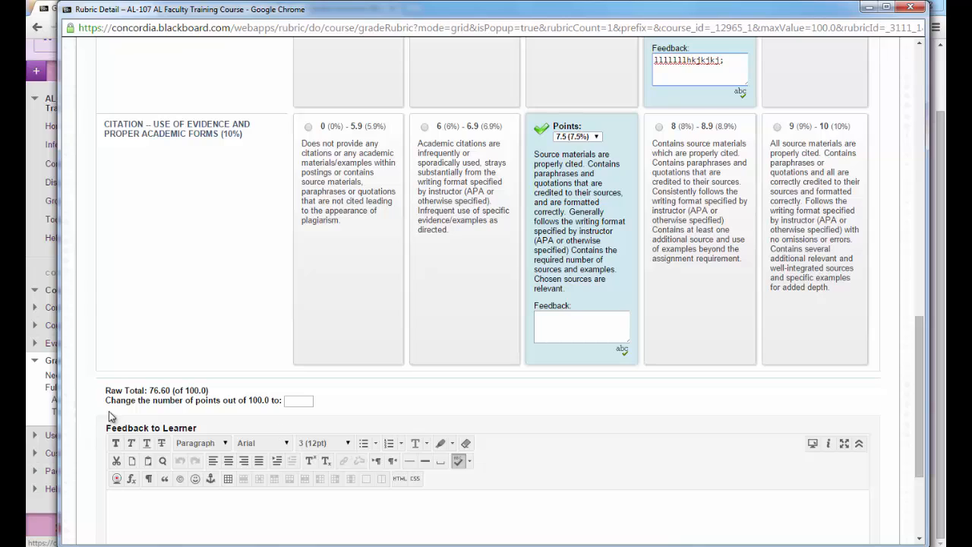
{"action": "left_click", "coordinate": [305, 401]}
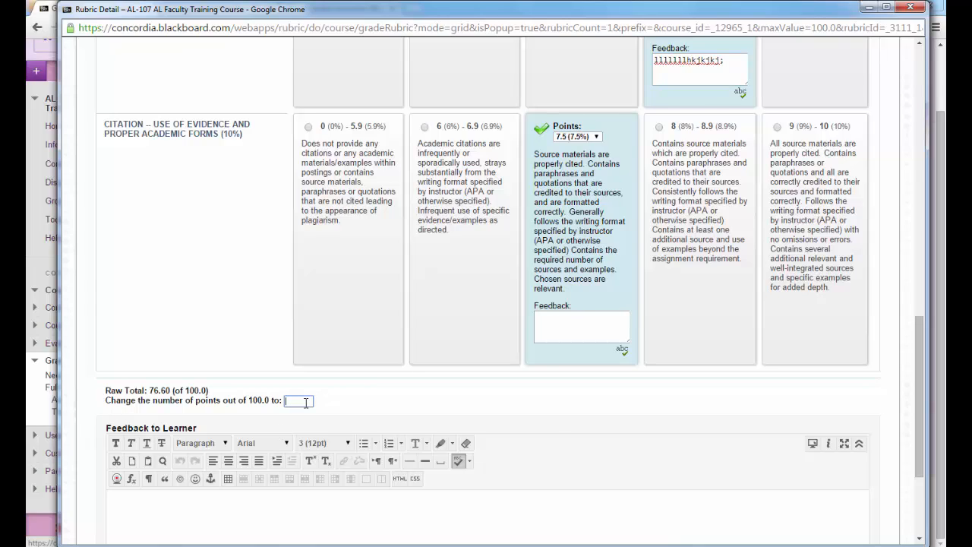
{"action": "type", "text": "77.00"}
{"action": "left_click", "coordinate": [401, 507]}
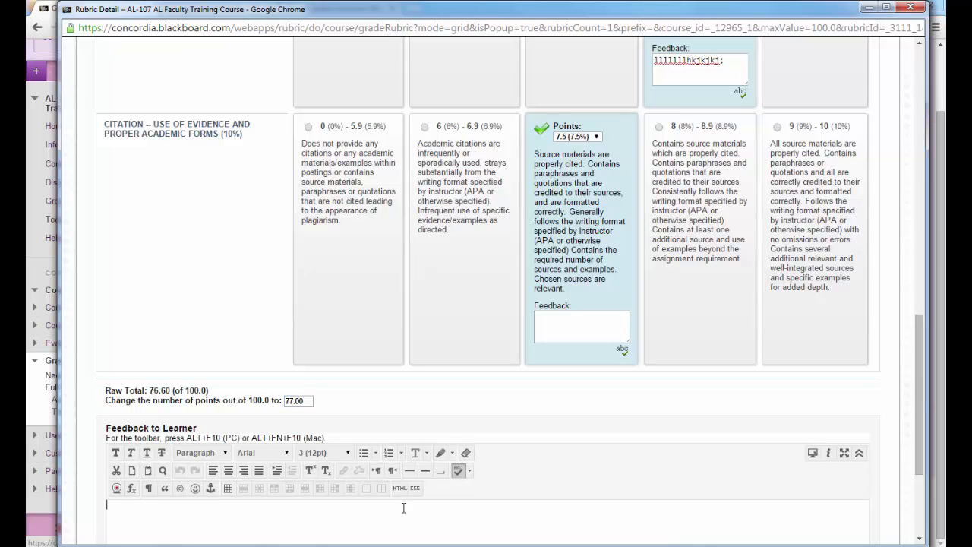
{"action": "scroll", "coordinate": [402, 504], "scroll_direction": "down", "scroll_amount": 2}
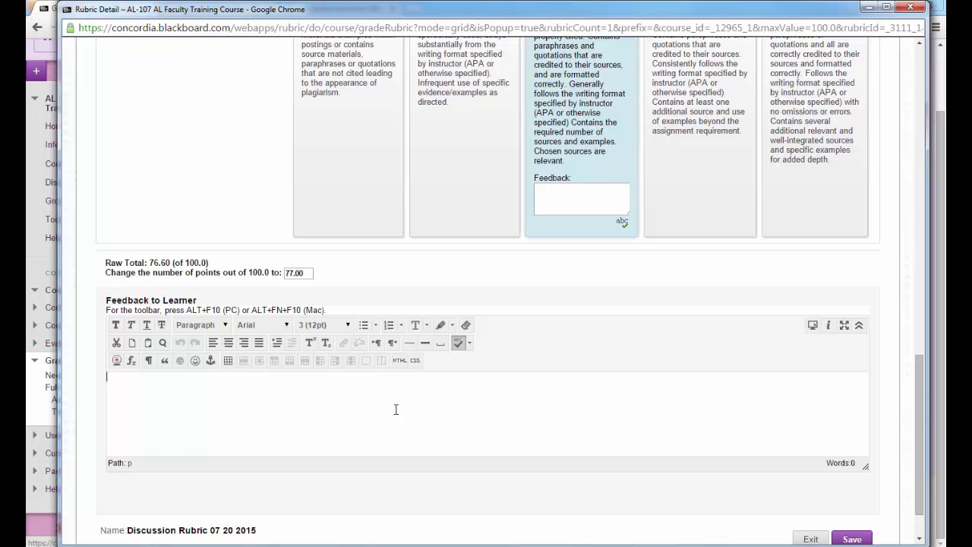
{"action": "scroll", "coordinate": [395, 409], "scroll_direction": "down", "scroll_amount": 1}
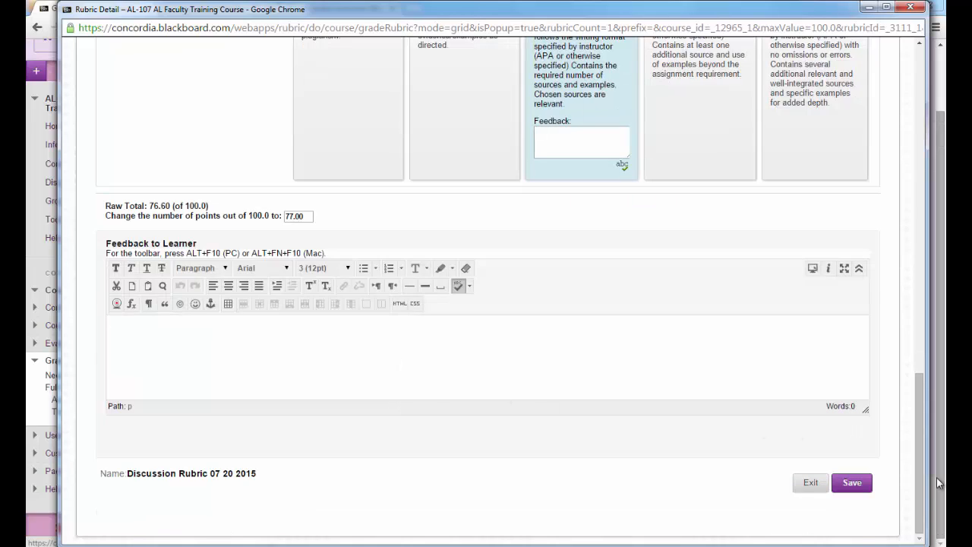
{"action": "left_click", "coordinate": [852, 483]}
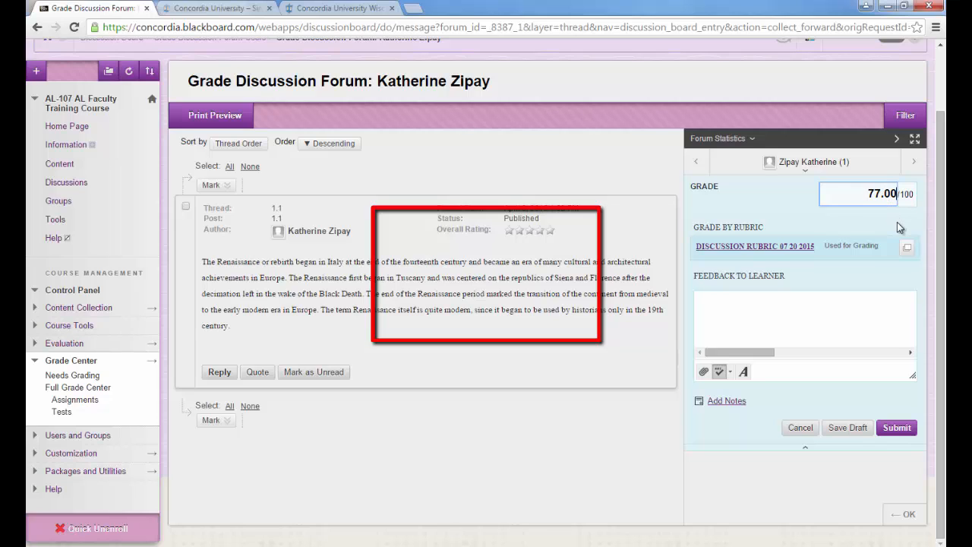
Step: Submit the student's forum grade without written feedback and return to the list of forum users
{"action": "left_click", "coordinate": [896, 221]}
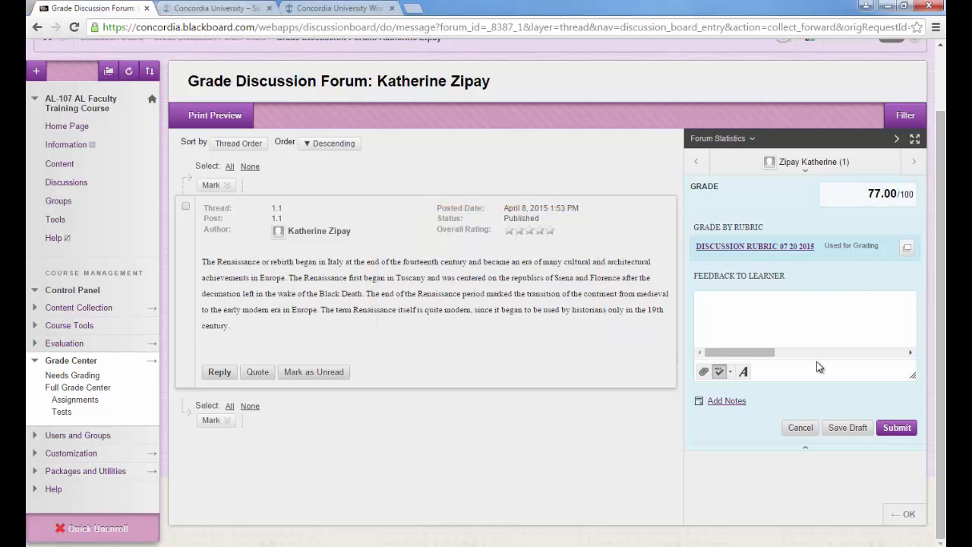
{"action": "left_click", "coordinate": [777, 310]}
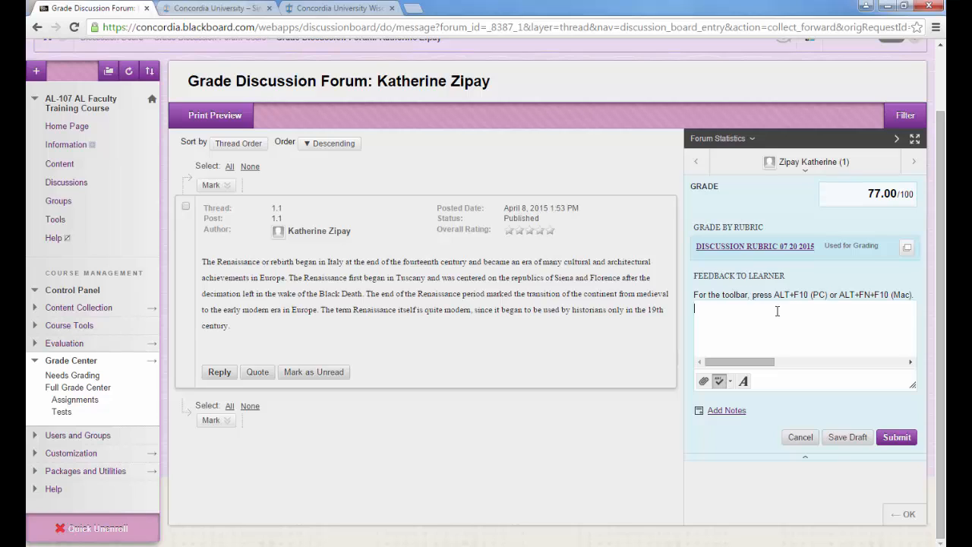
{"action": "left_click", "coordinate": [897, 437]}
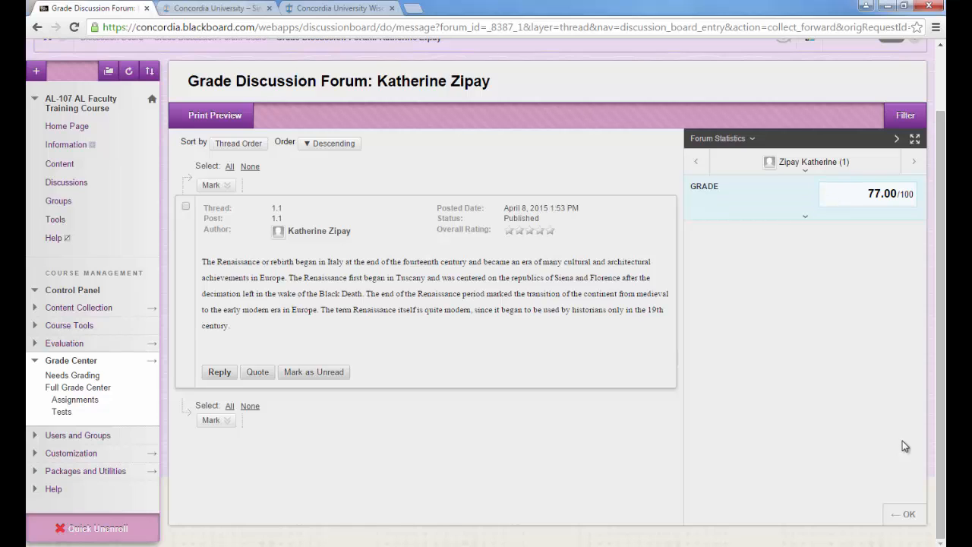
{"action": "left_click", "coordinate": [909, 523]}
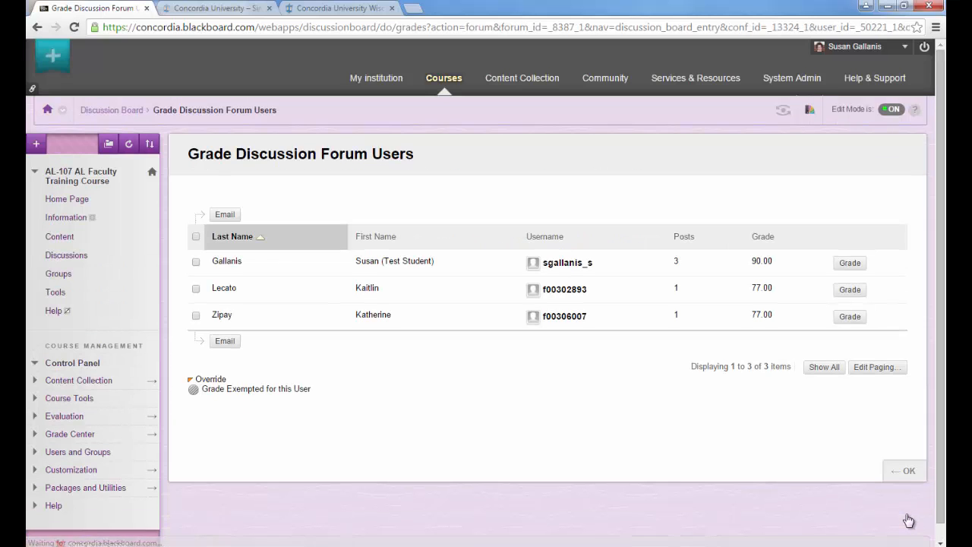